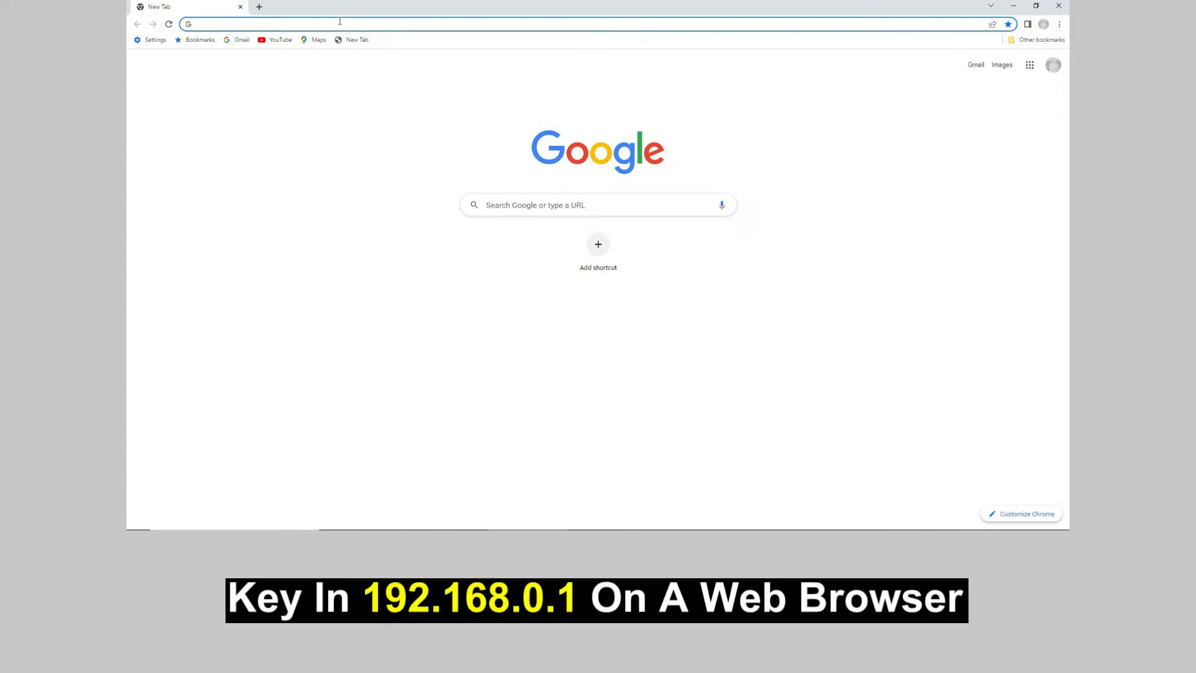
# Load the router login page by entering 192.168.0.1 in Chrome's address bar
pyautogui.click(339, 23)
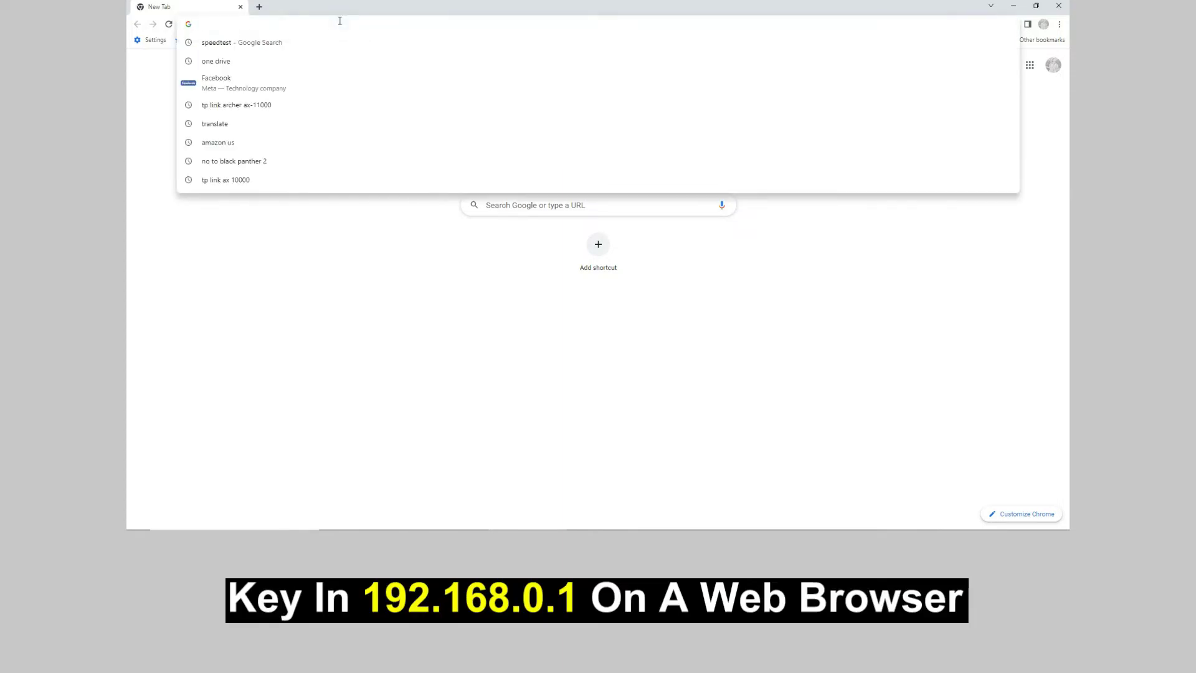
pyautogui.write('192.168.0.1')
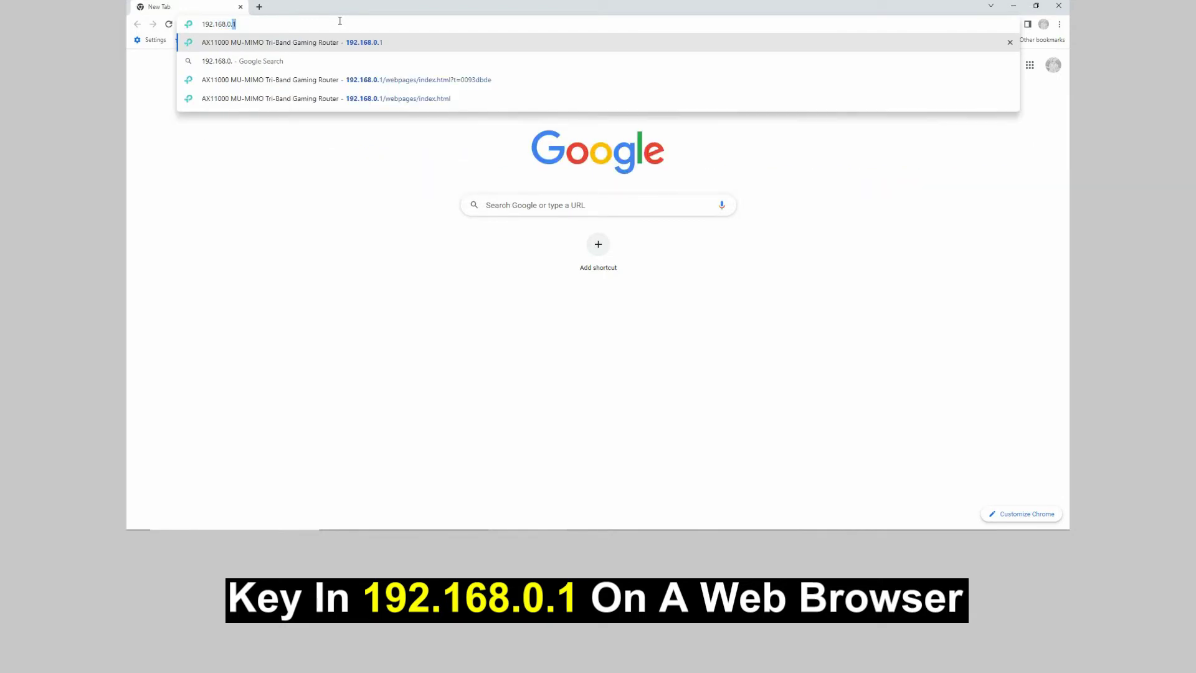
pyautogui.press('Return')
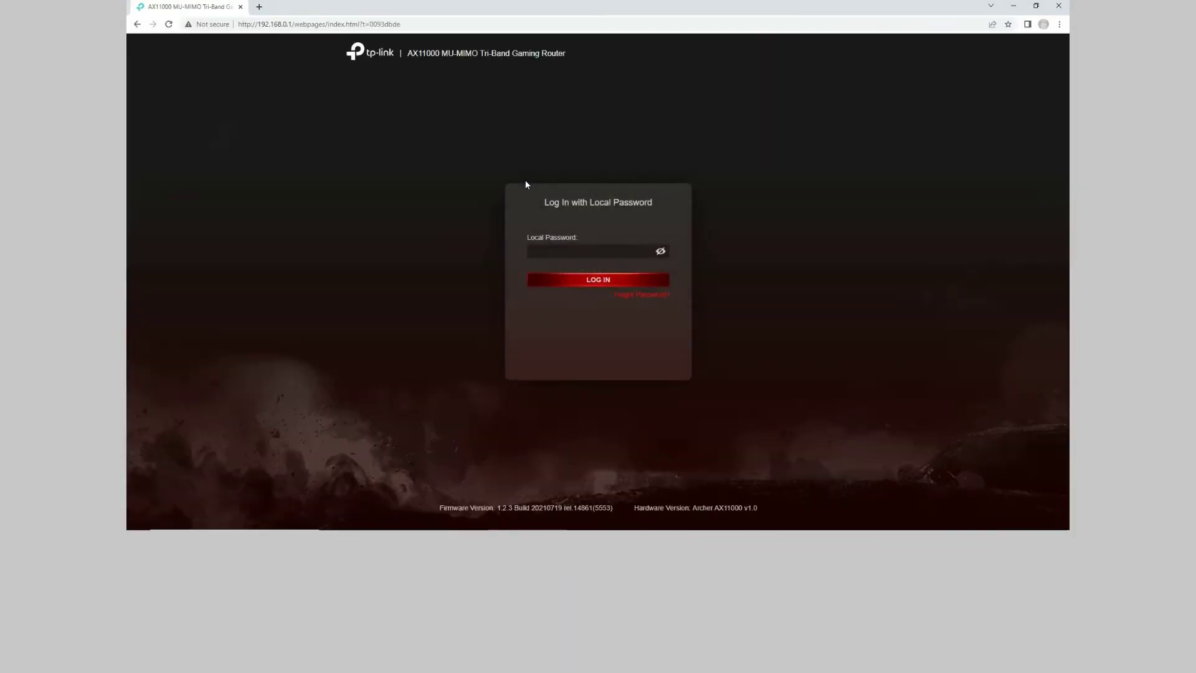
# Sign in to the router with the local password
pyautogui.click(548, 251)
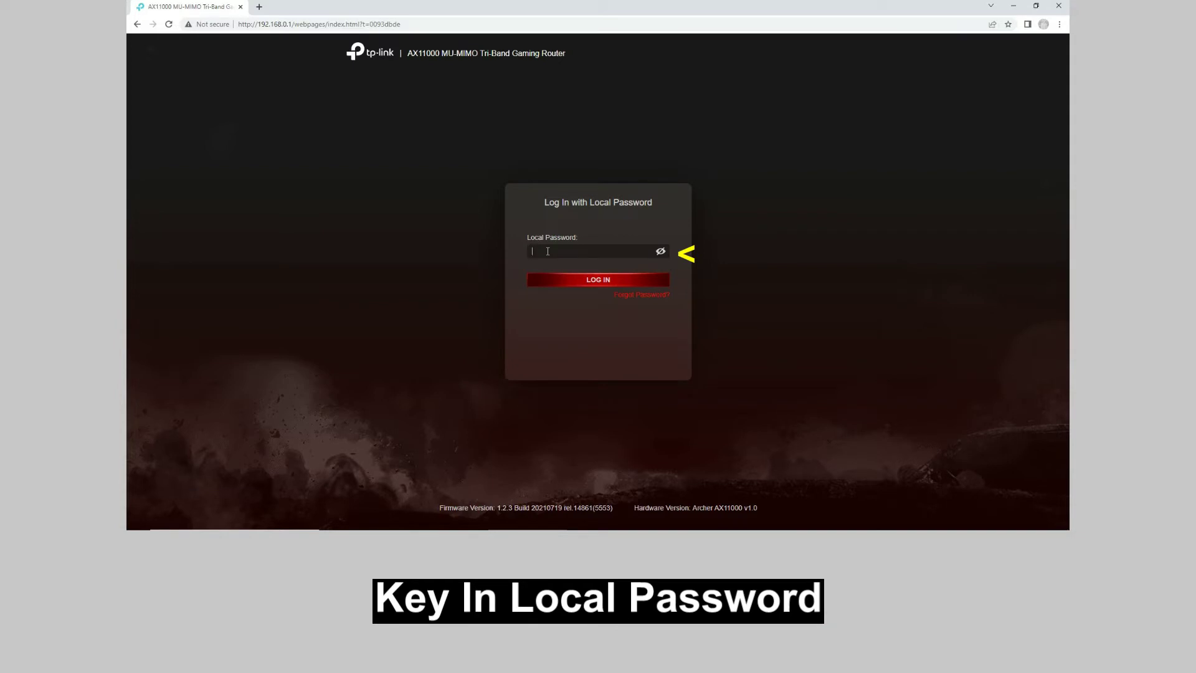
pyautogui.write('password')
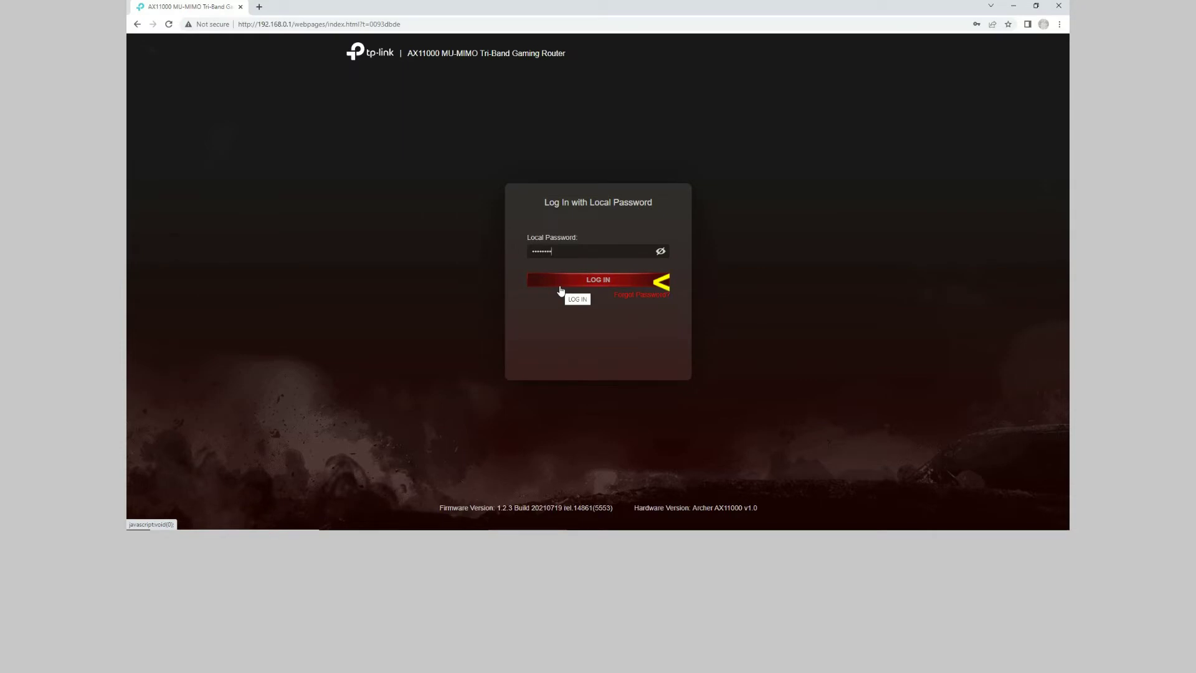
pyautogui.click(562, 281)
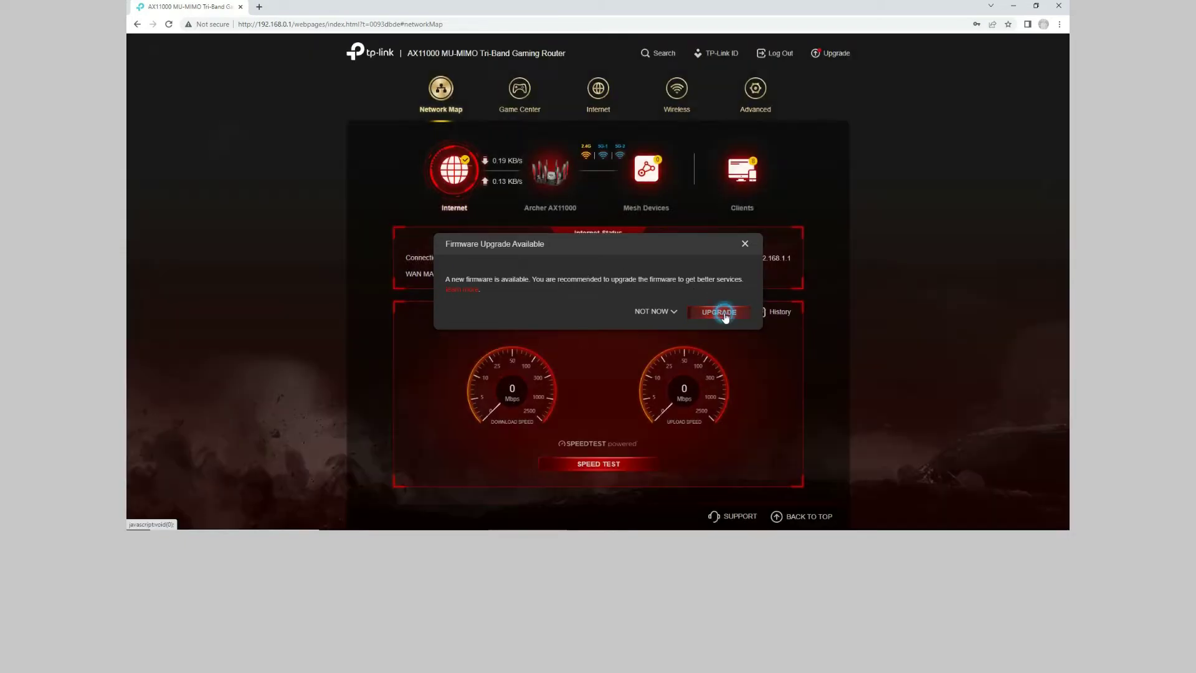
# Accept UPGRADE in the Firmware Upgrade Available prompt and let the installation finish
pyautogui.click(723, 312)
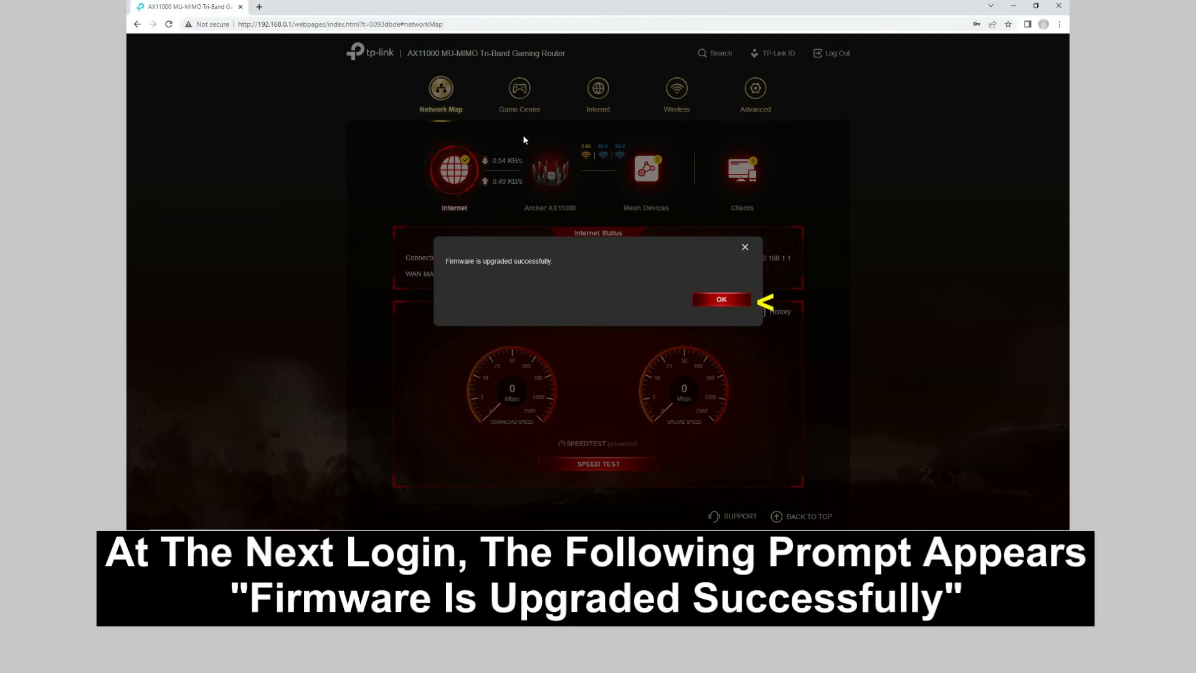
# Acknowledge the 'Firmware is upgraded successfully' message with OK
pyautogui.click(725, 298)
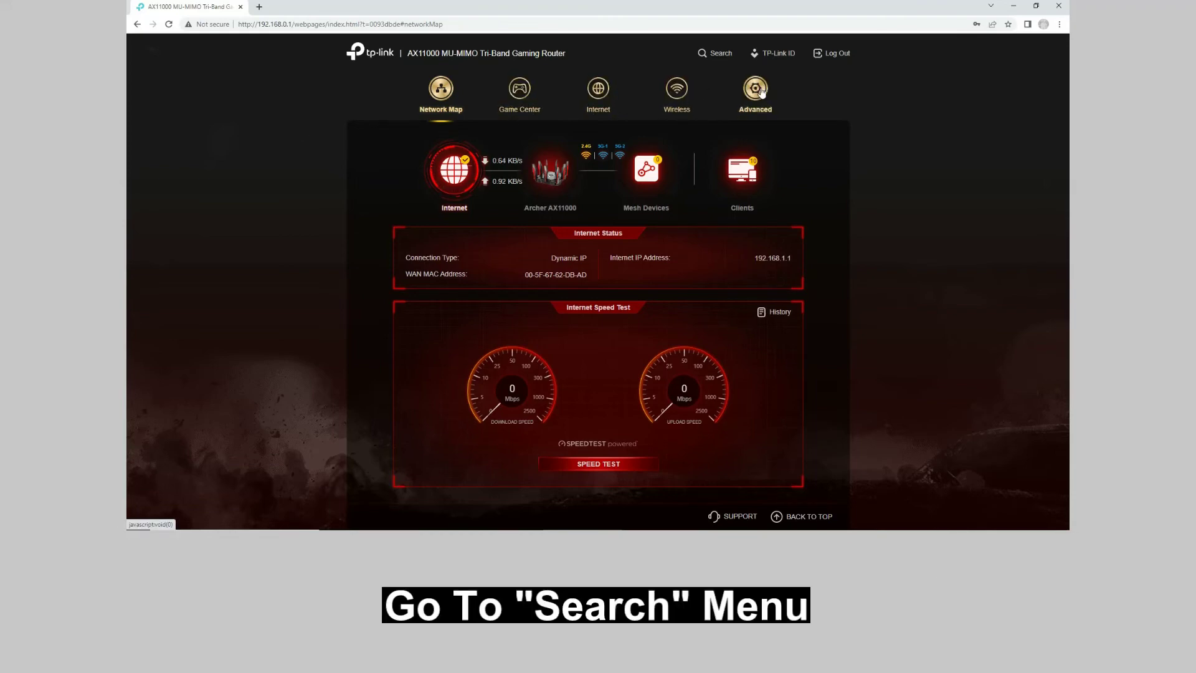
# Search the router features for 'firmware upgrade'
pyautogui.click(724, 54)
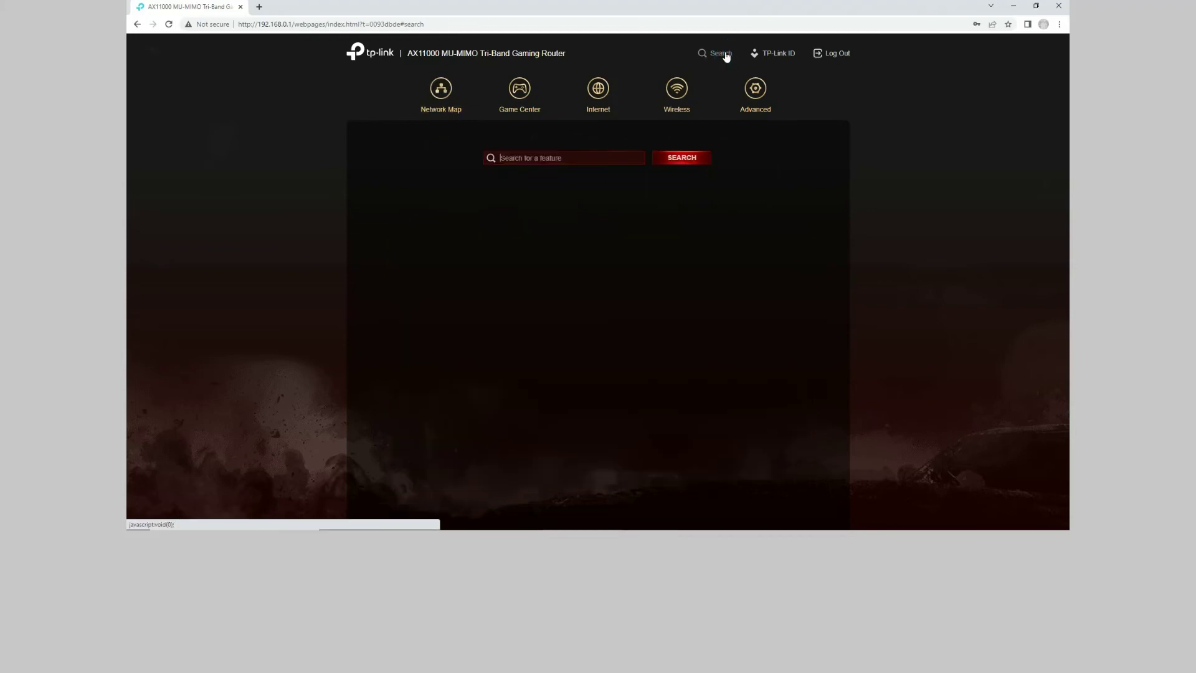
pyautogui.write('firm')
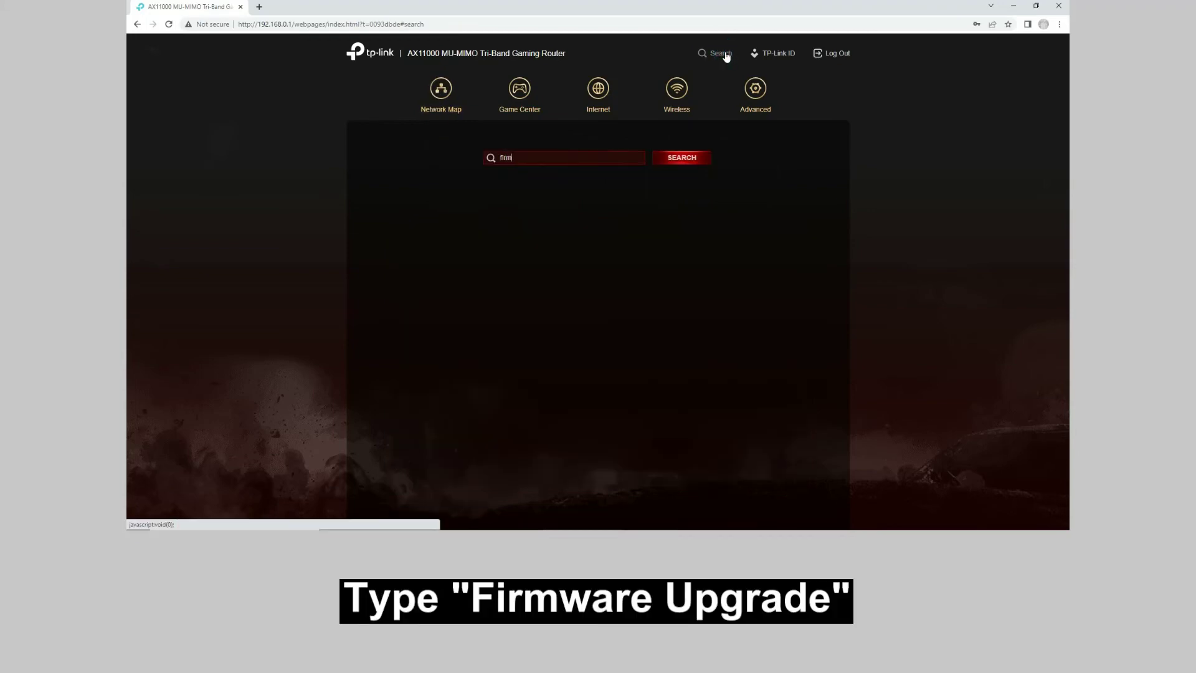
pyautogui.write('ware u')
pyautogui.write('pgrade')
pyautogui.press('Return')
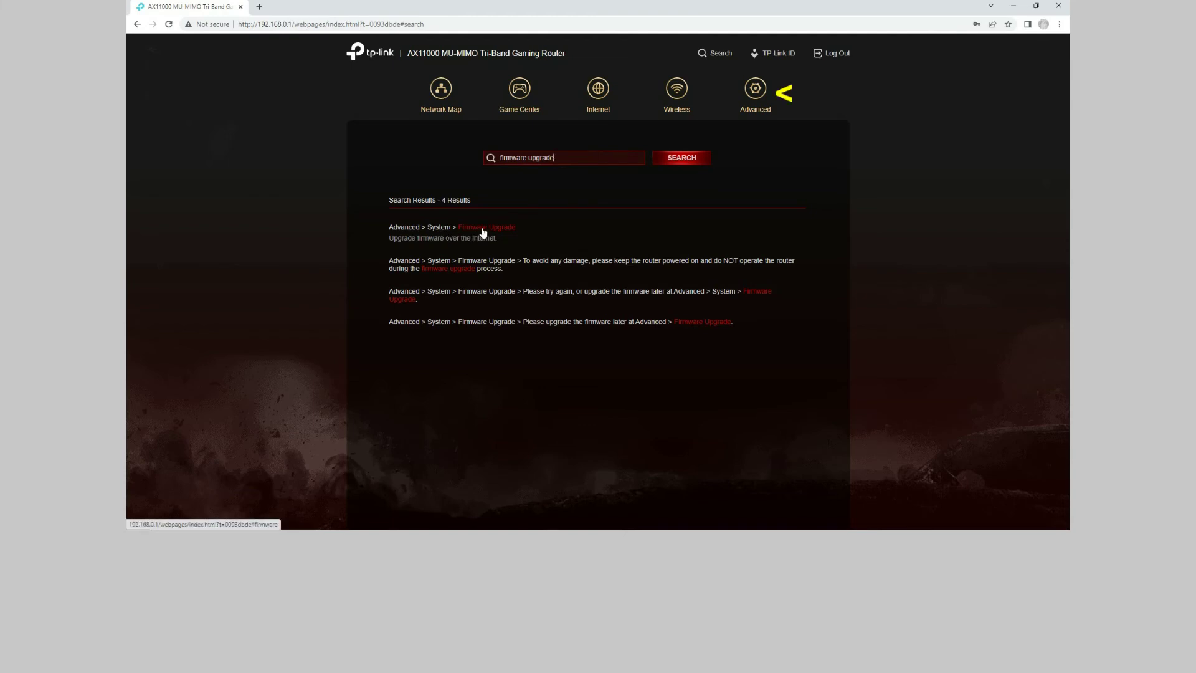
# Go to the Advanced tab and expand the System menu in the sidebar
pyautogui.click(755, 91)
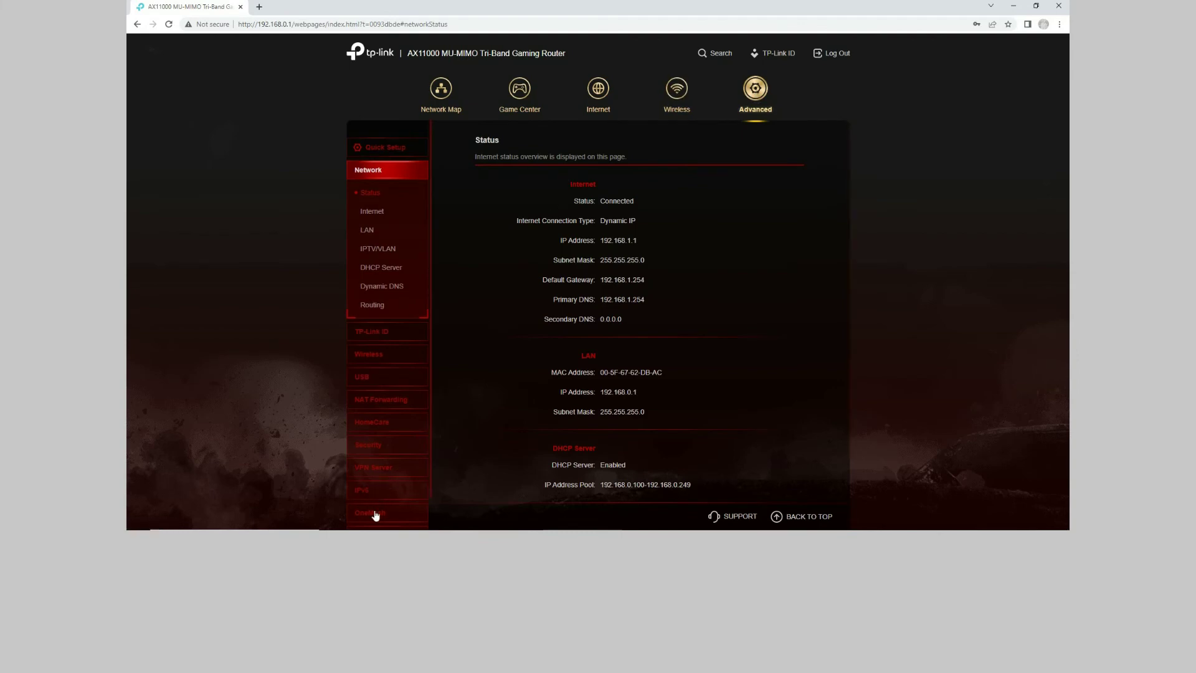
pyautogui.scroll(-1, 389, 517)
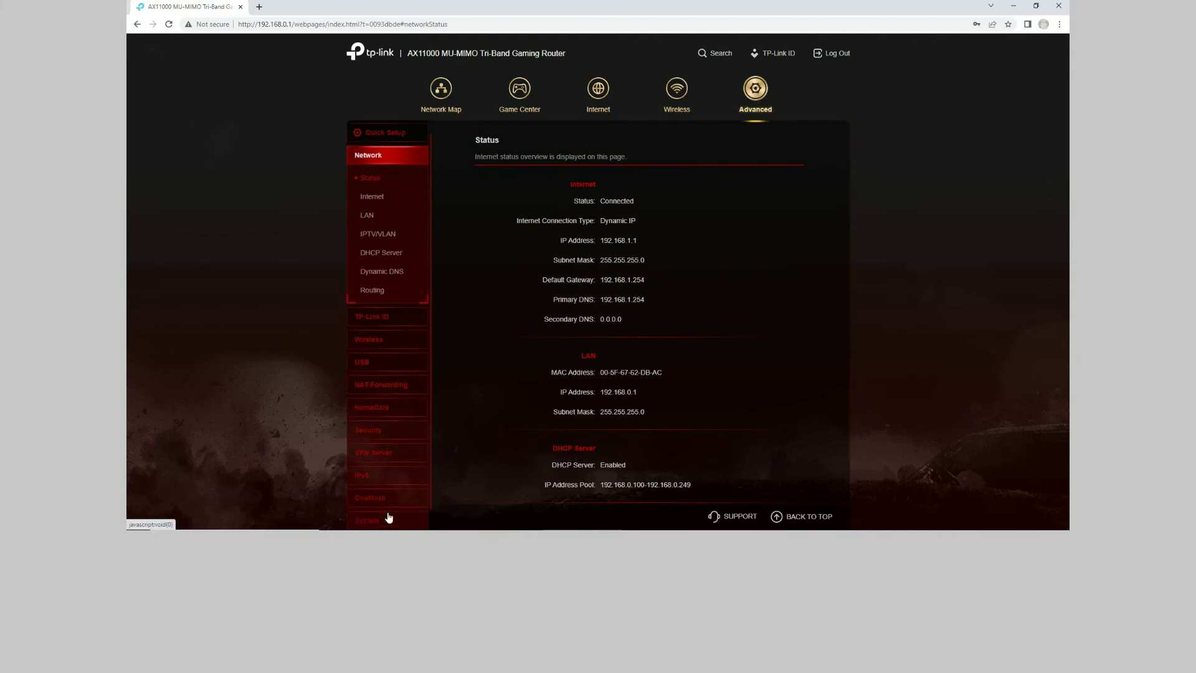
pyautogui.scroll(-1, 388, 513)
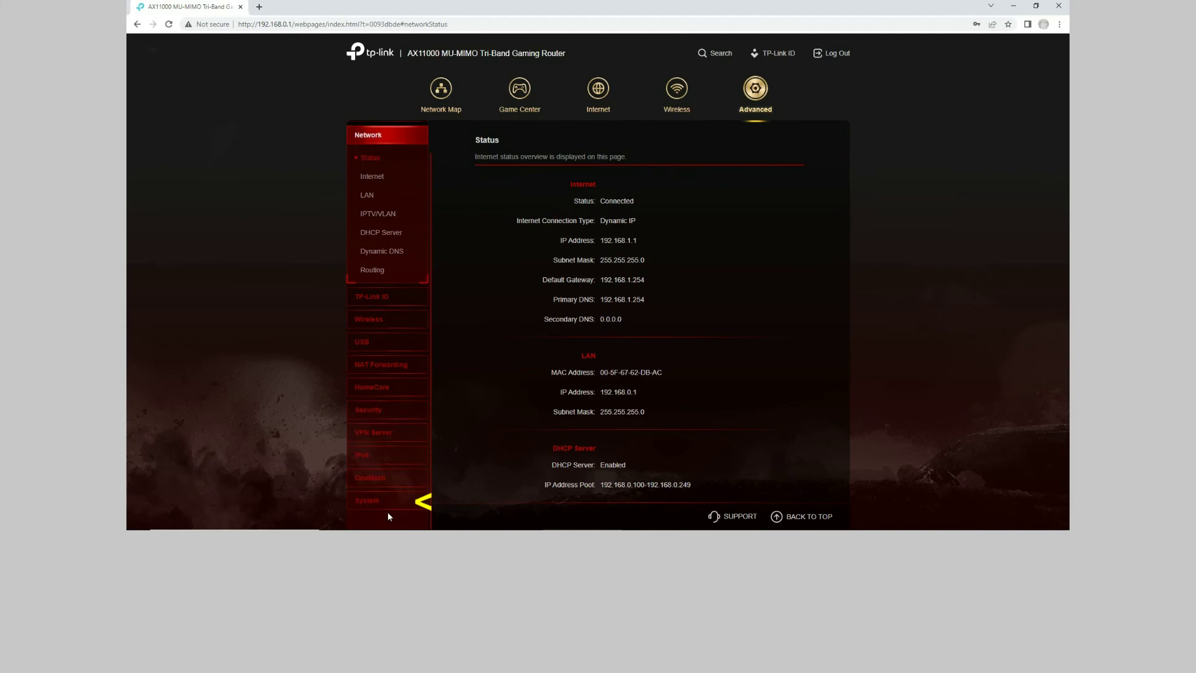
pyautogui.click(381, 499)
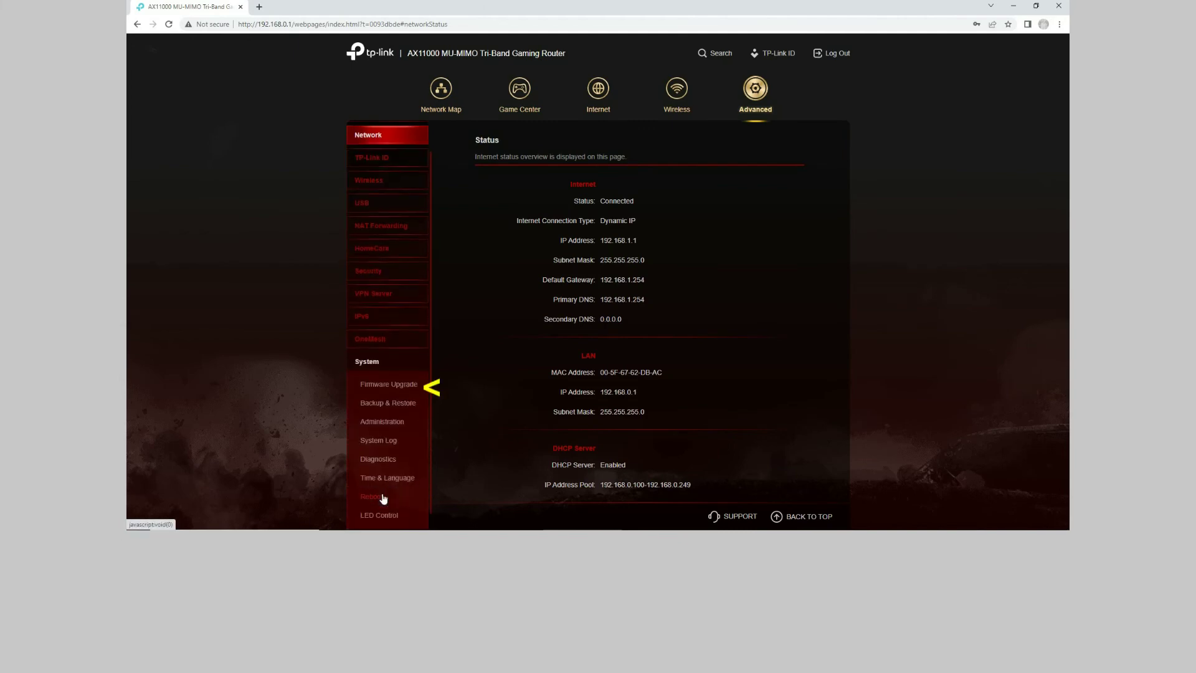
# Open System > Firmware Upgrade to confirm version 1.3.0 Build 20220221 is up to date
pyautogui.click(409, 385)
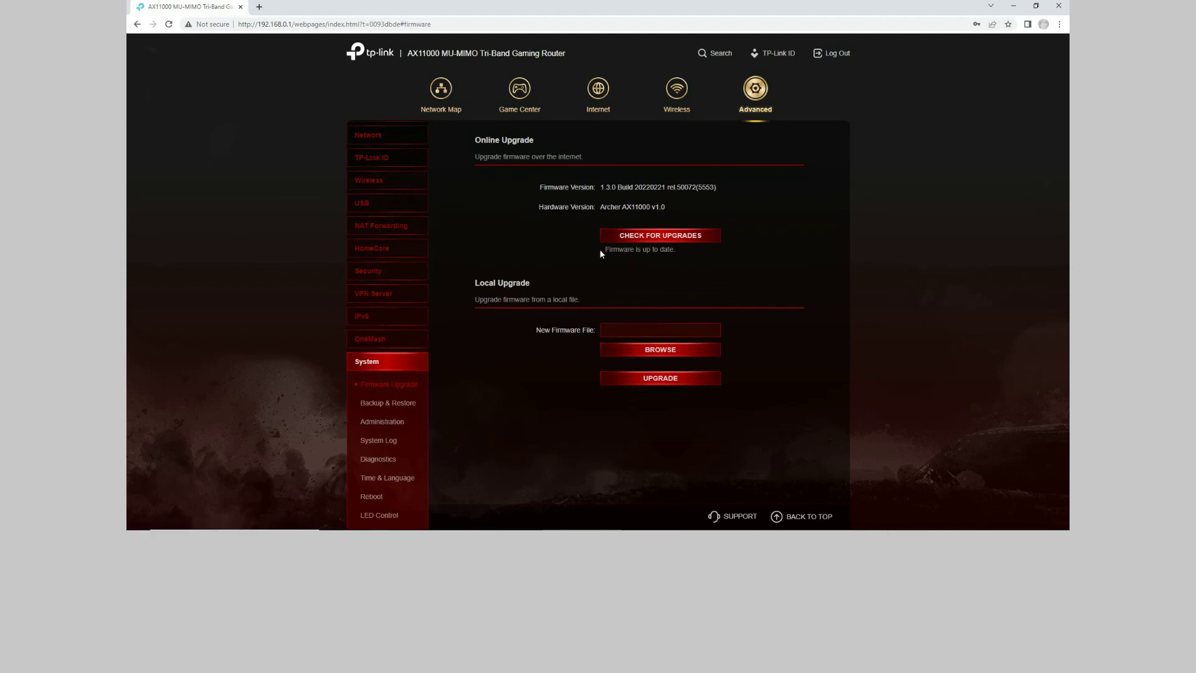